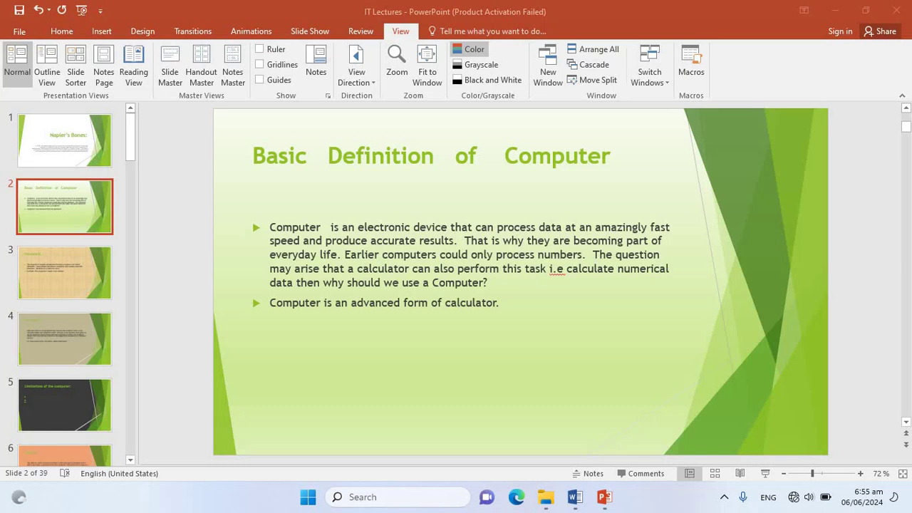
# Step: Pass through Outline view, placing the cursor in slide 1 and slide 3 text, then return to Normal
pyautogui.click(362, 33)
pyautogui.click(409, 30)
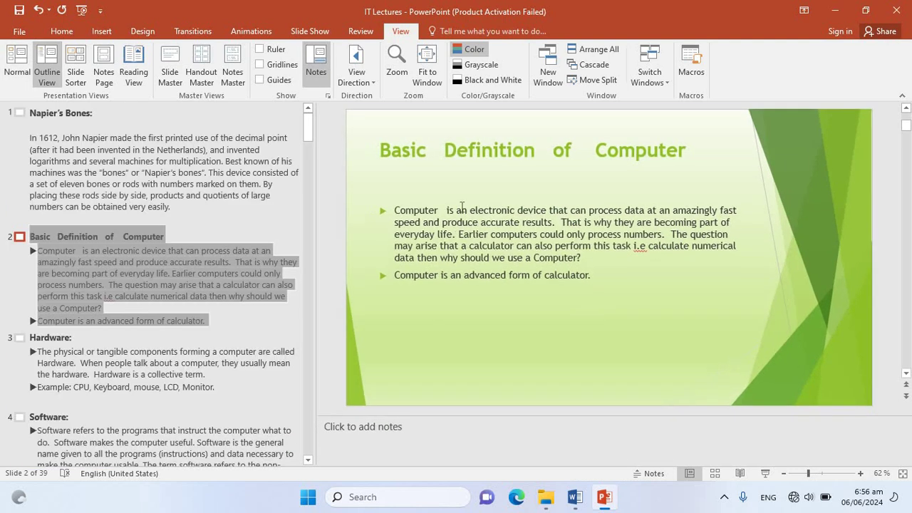
pyautogui.click(112, 150)
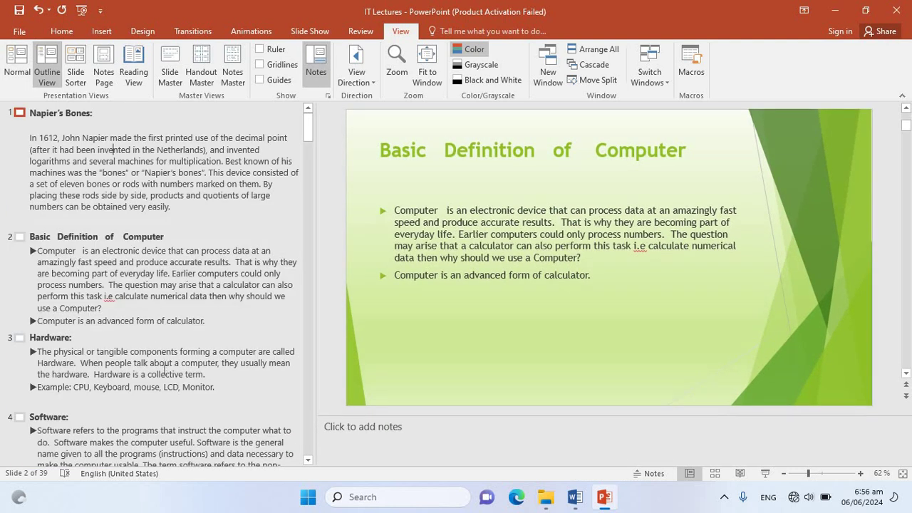
pyautogui.click(162, 373)
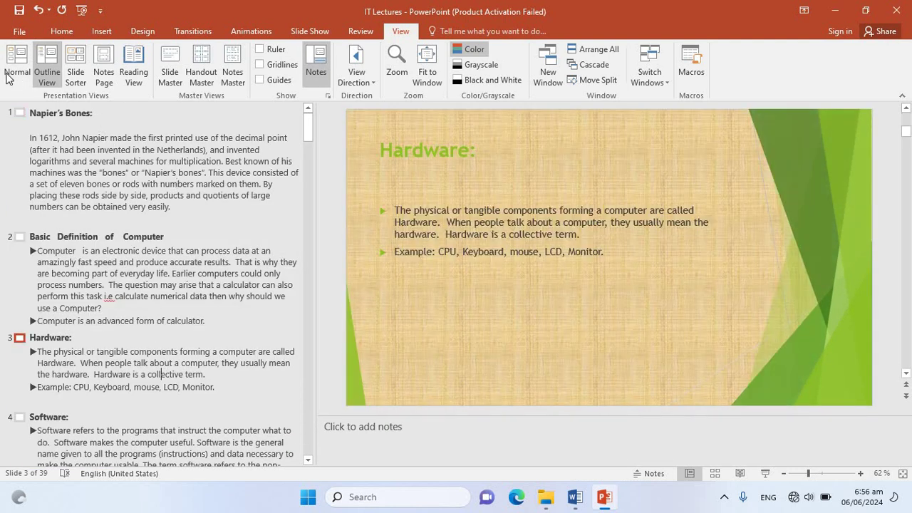
pyautogui.click(14, 62)
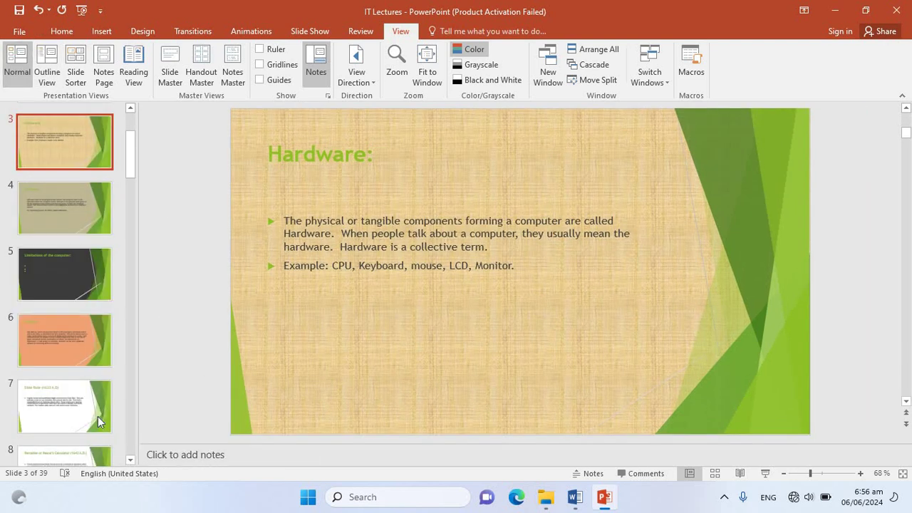
# Step: Add the speaker note 'fgff' to slide 6, Abacus, using the Slide Sorter and Notes Page views
pyautogui.click(76, 71)
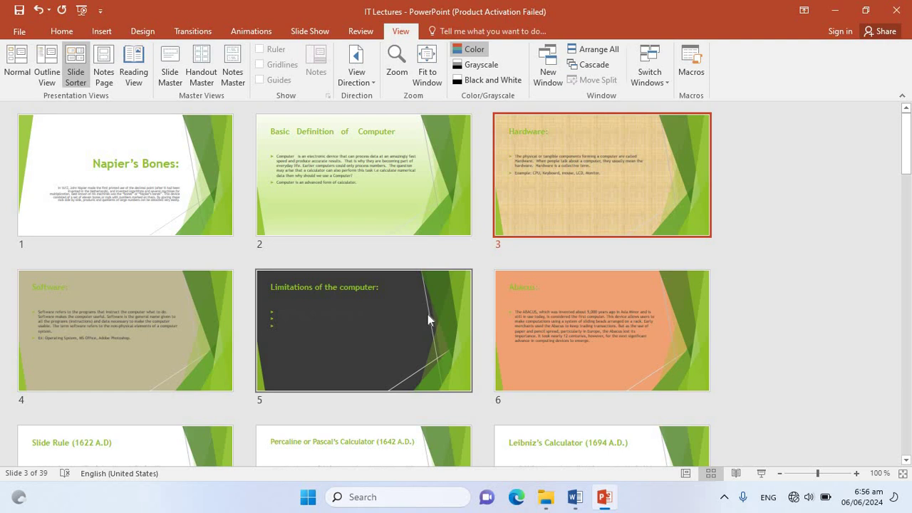
pyautogui.doubleClick(597, 335)
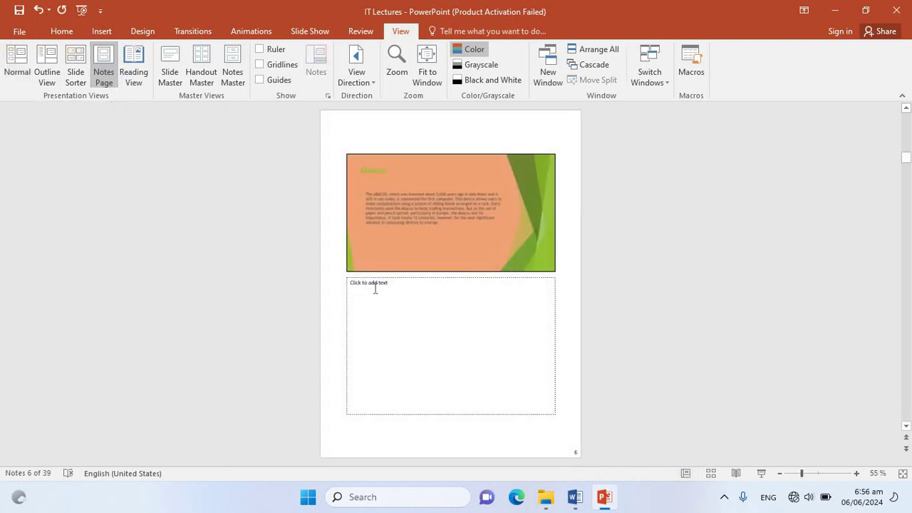
pyautogui.click(376, 287)
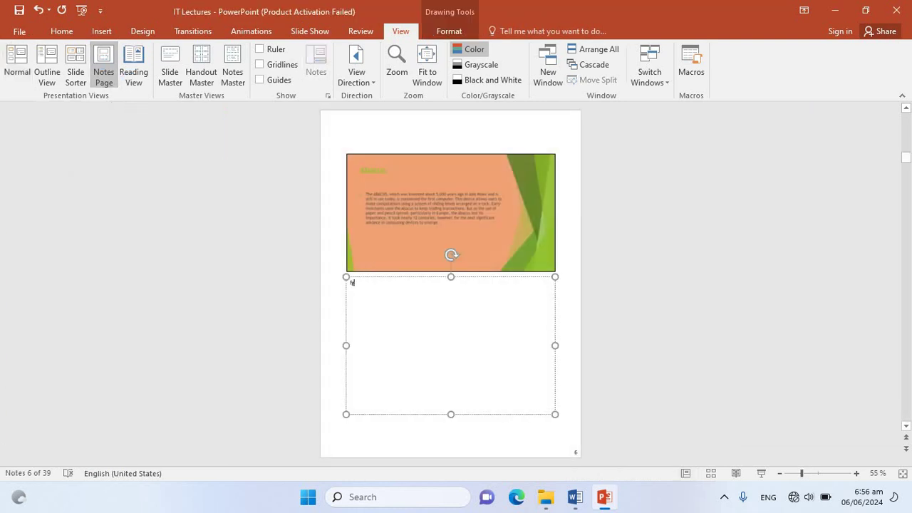
pyautogui.click(14, 74)
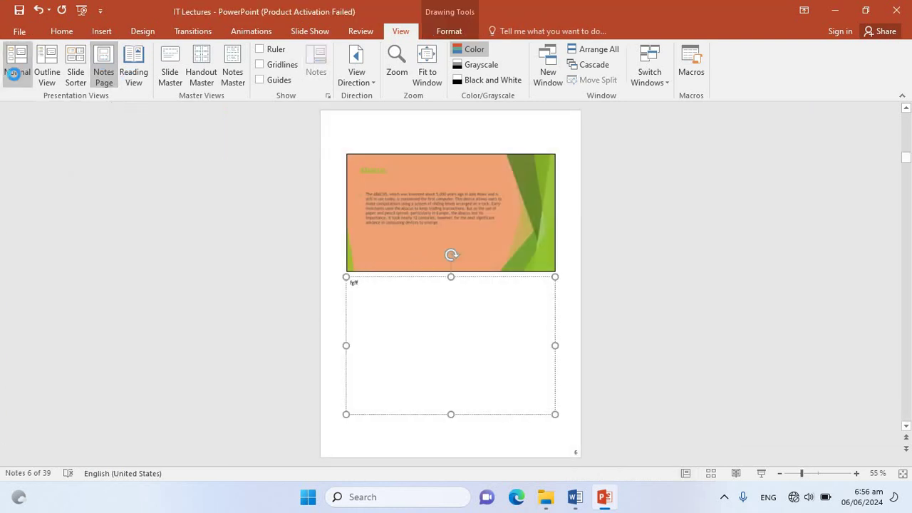
pyautogui.click(174, 453)
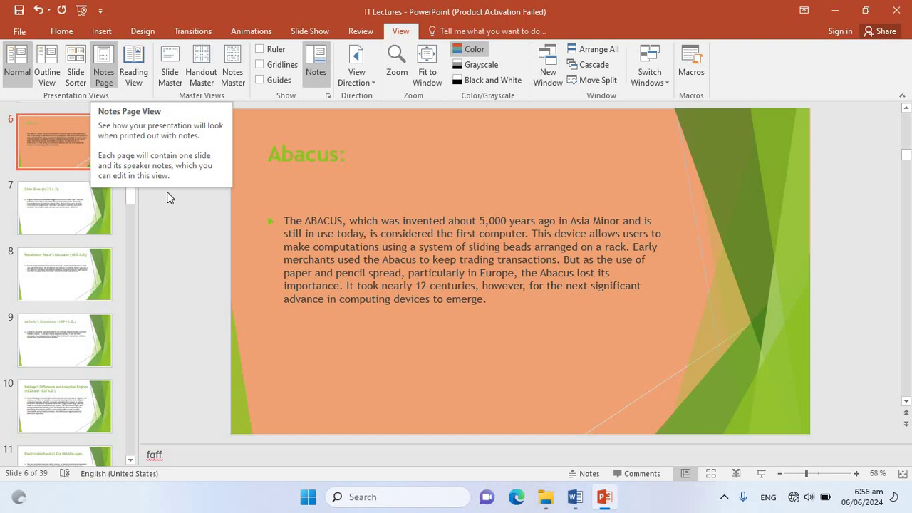
# Step: Add the speaker note 'rttt' to slide 7, Slide Rule (1622 A.D), then start Reading View
pyautogui.click(60, 218)
pyautogui.click(196, 449)
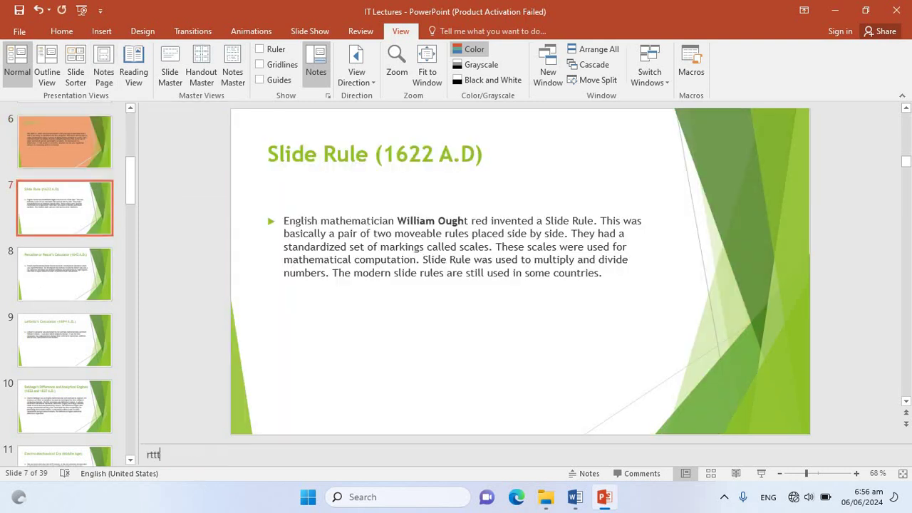
pyautogui.click(104, 71)
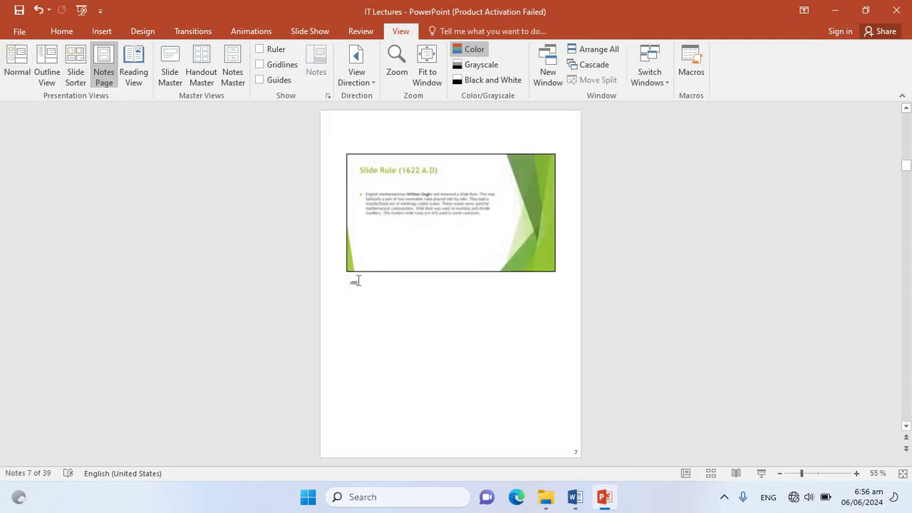
pyautogui.click(357, 281)
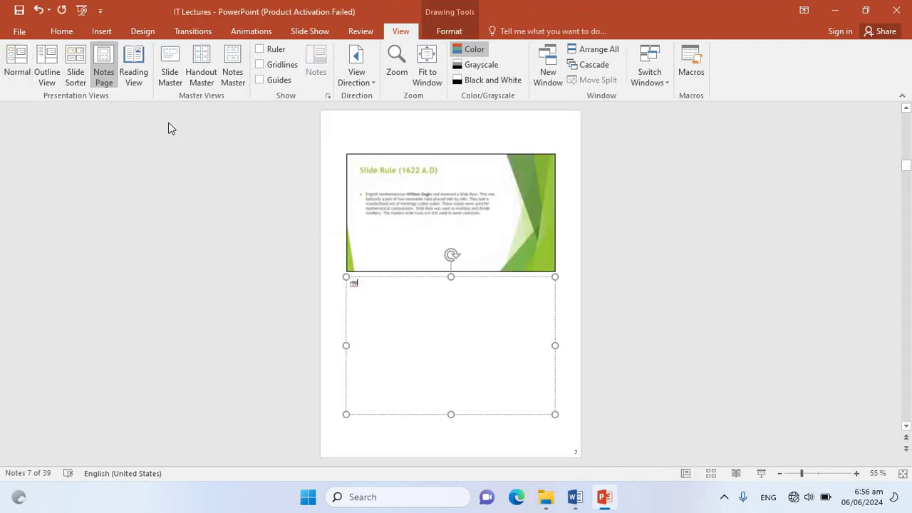
pyautogui.click(16, 71)
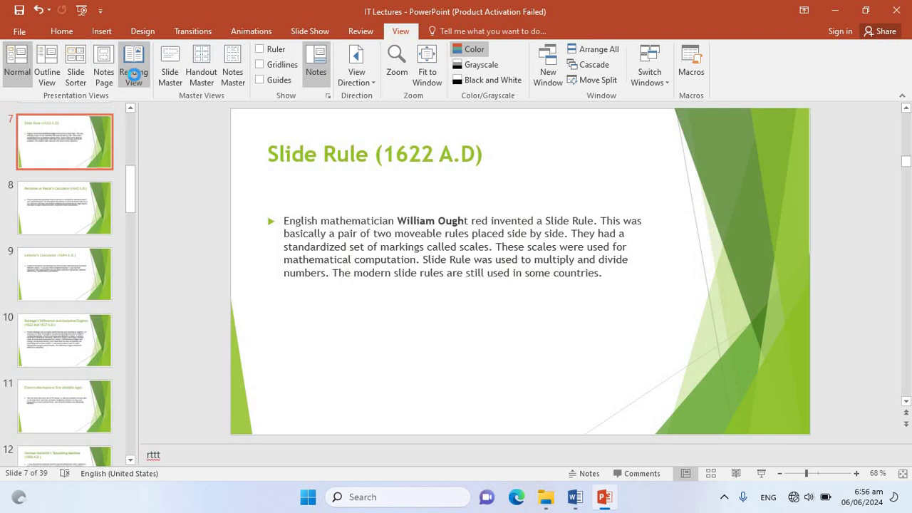
pyautogui.click(134, 74)
# Step: Advance three slides in Reading view, then end the show from the right-click menu
pyautogui.click(669, 295)
pyautogui.click(669, 295)
pyautogui.click(669, 295)
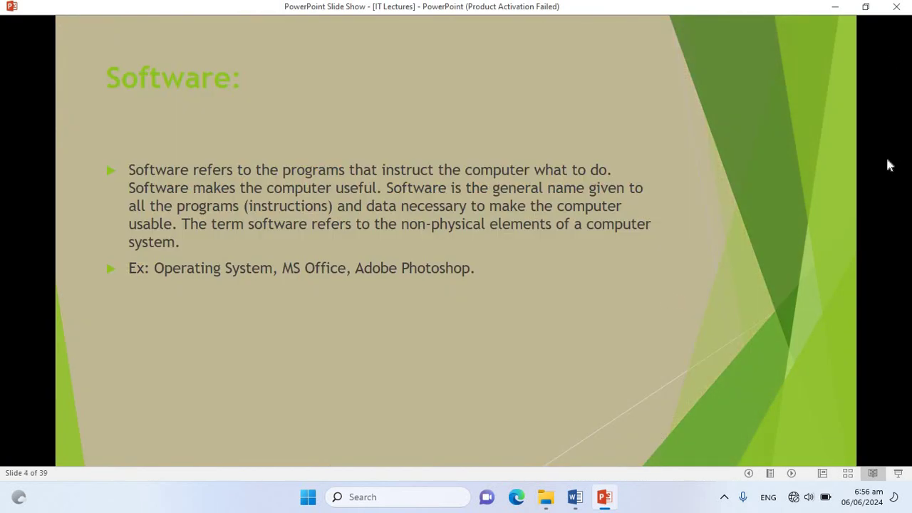
pyautogui.rightClick(595, 129)
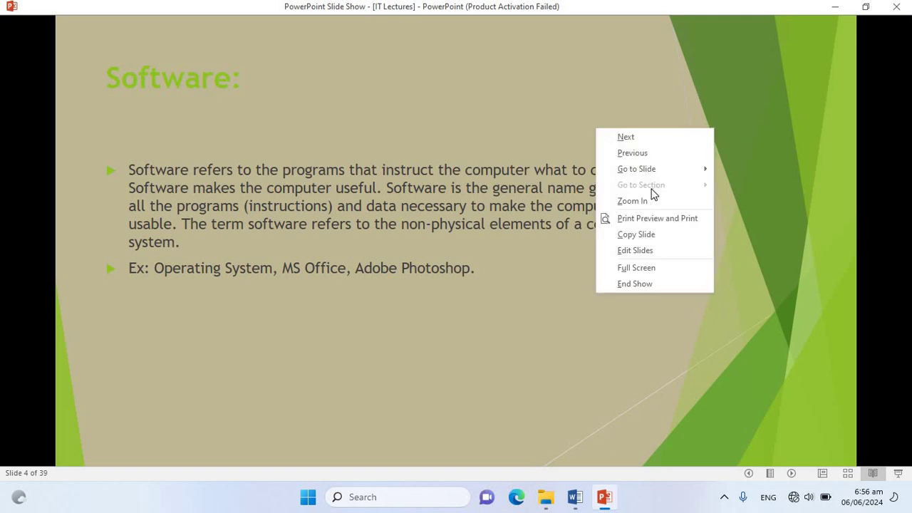
pyautogui.click(648, 285)
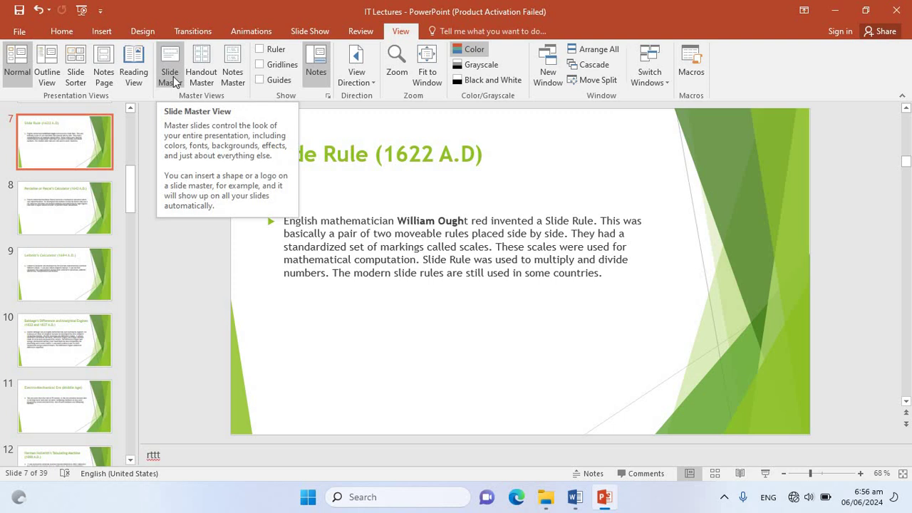
# Step: View the Section Header and Comparison layouts, insert a second slide master, and close Master View
pyautogui.click(171, 77)
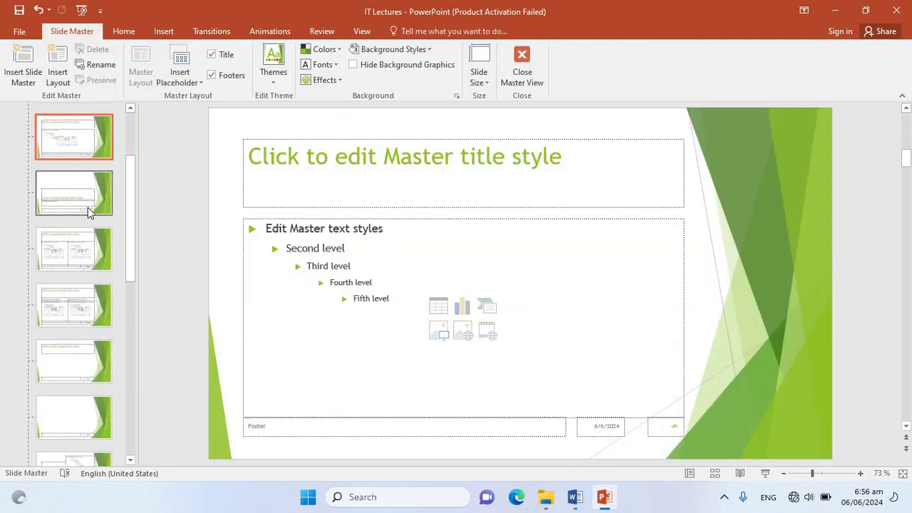
pyautogui.click(90, 212)
pyautogui.click(103, 308)
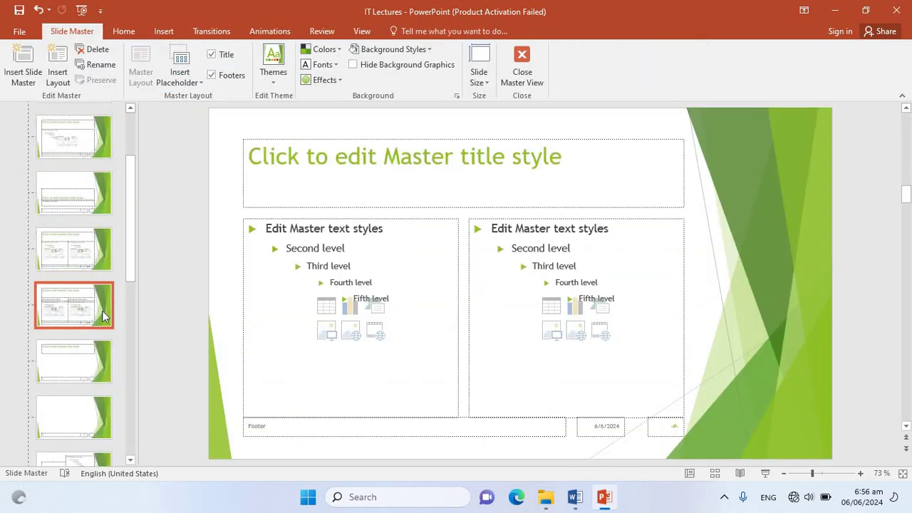
pyautogui.click(21, 84)
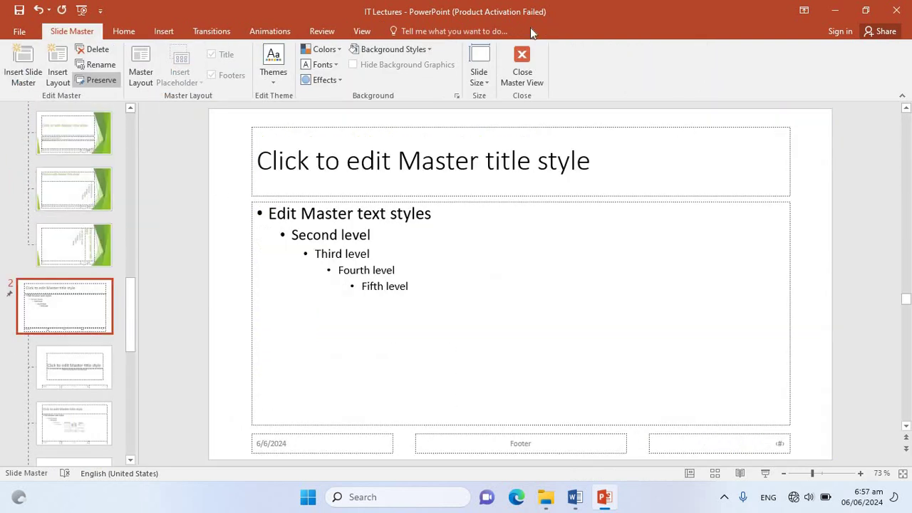
pyautogui.click(524, 75)
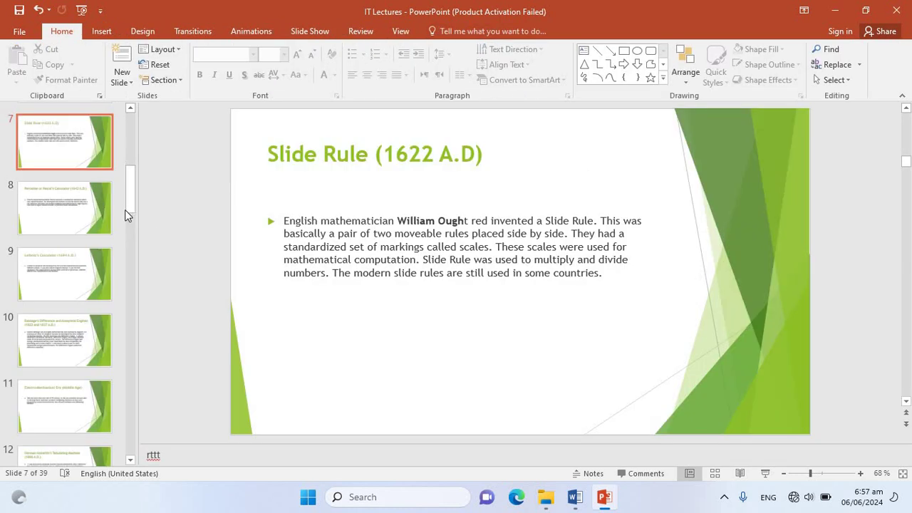
pyautogui.click(400, 31)
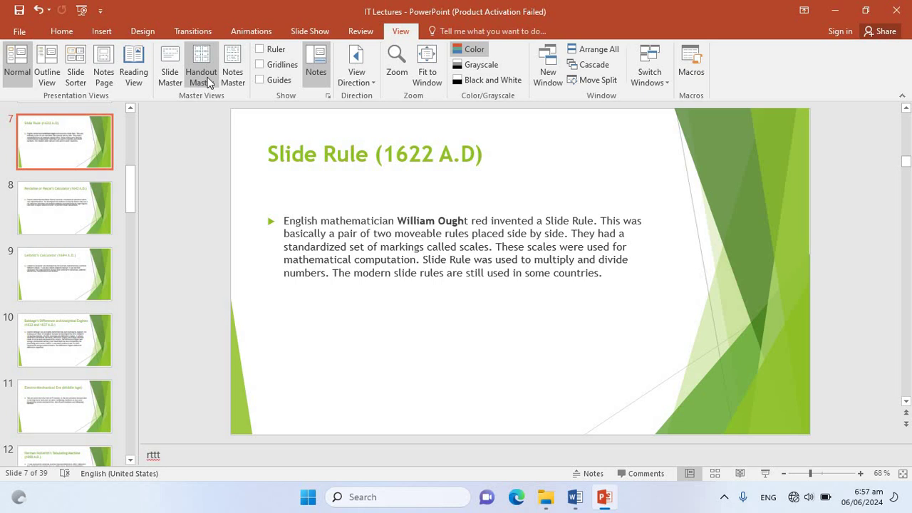
# Step: Try 9, 2, 3 and 4 slides-per-page handout layouts, settle on 9, and close the handout master
pyautogui.click(208, 82)
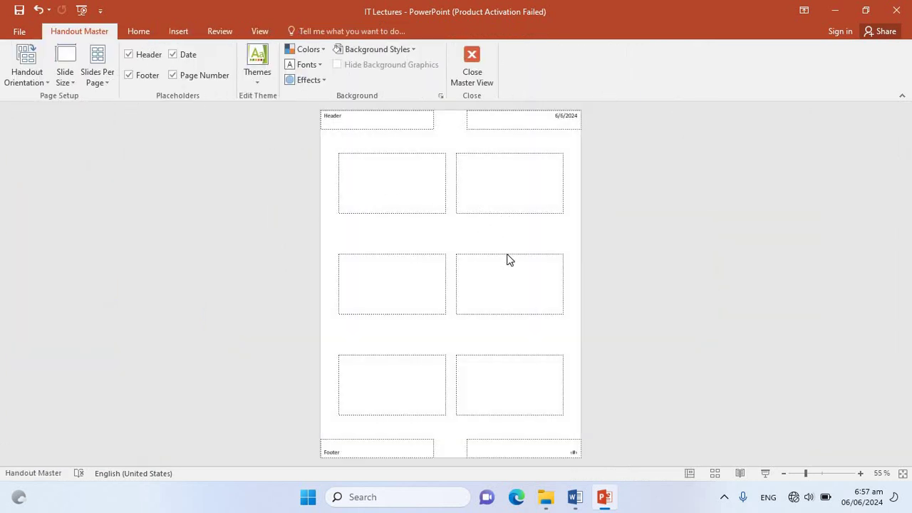
pyautogui.click(98, 77)
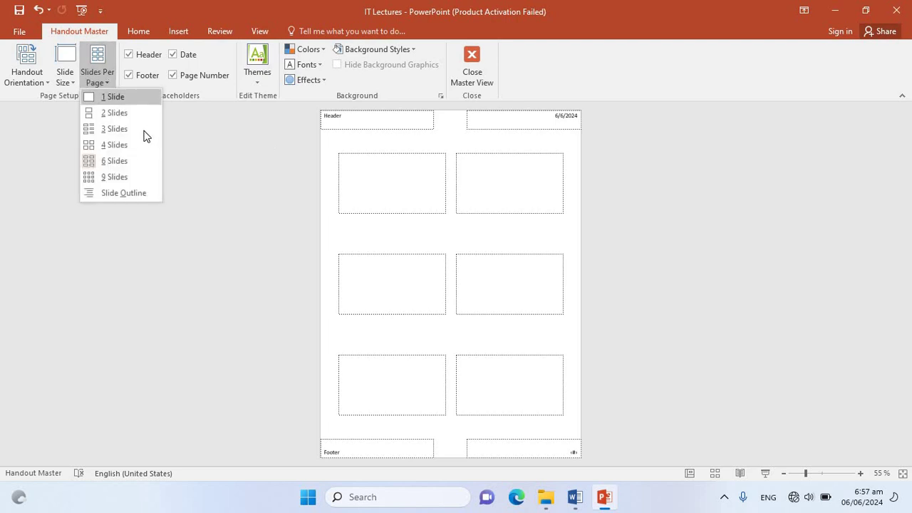
pyautogui.click(129, 176)
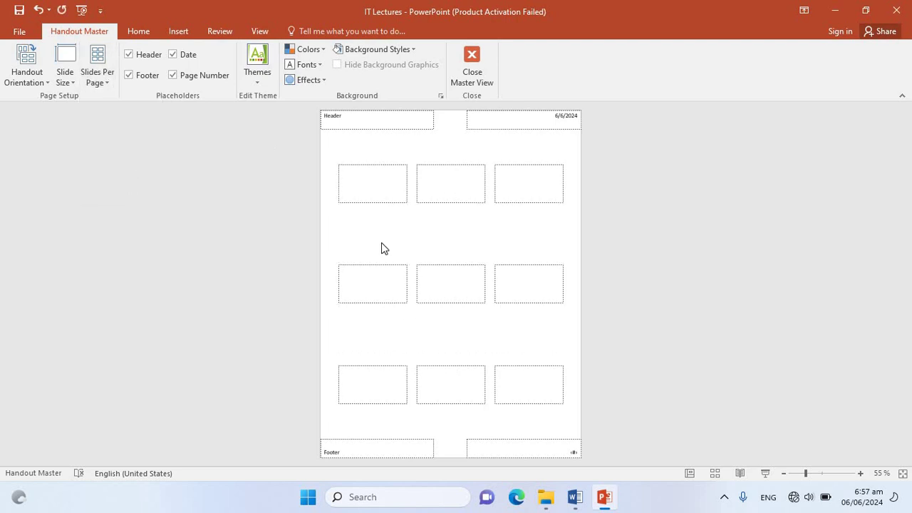
pyautogui.click(98, 77)
pyautogui.click(114, 113)
pyautogui.click(105, 80)
pyautogui.click(115, 129)
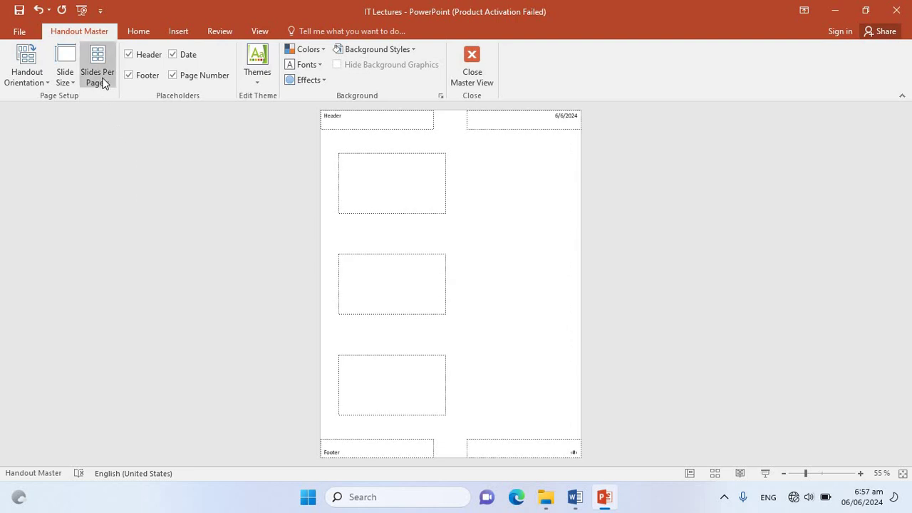
pyautogui.click(98, 79)
pyautogui.click(116, 145)
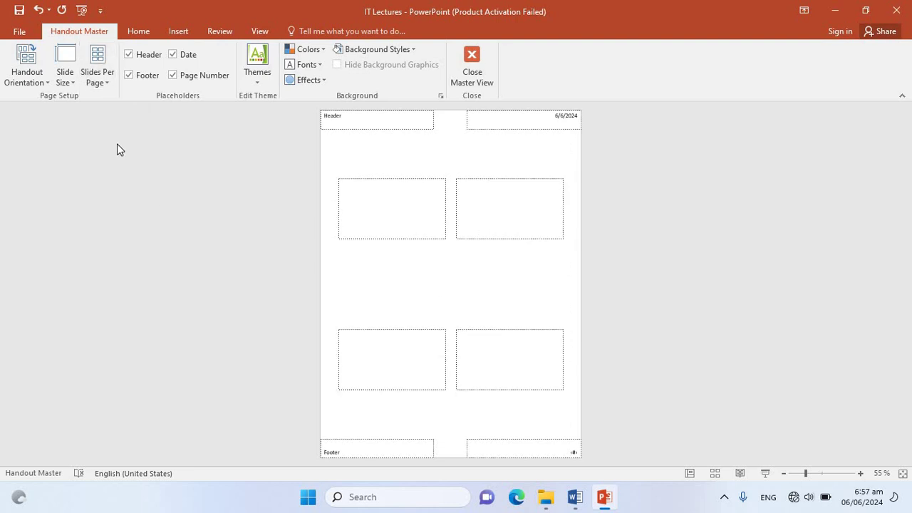
pyautogui.click(102, 85)
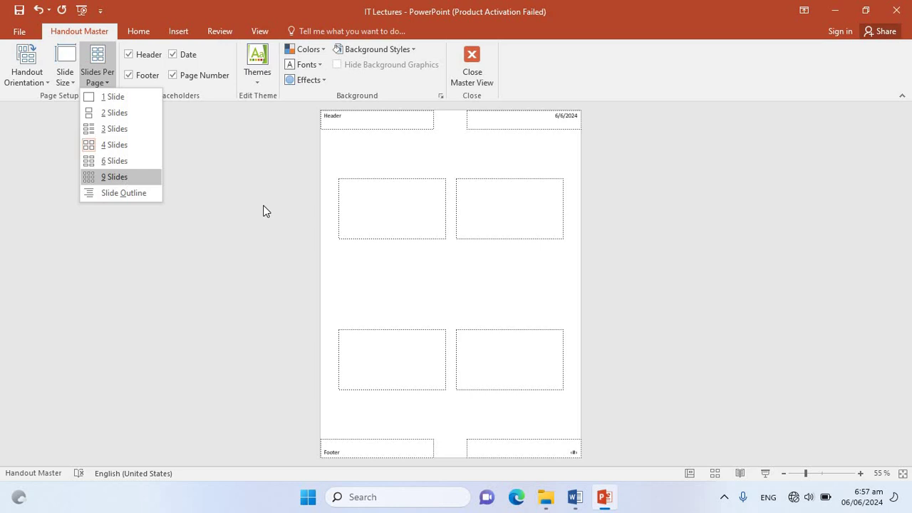
pyautogui.press('Return')
pyautogui.click(472, 63)
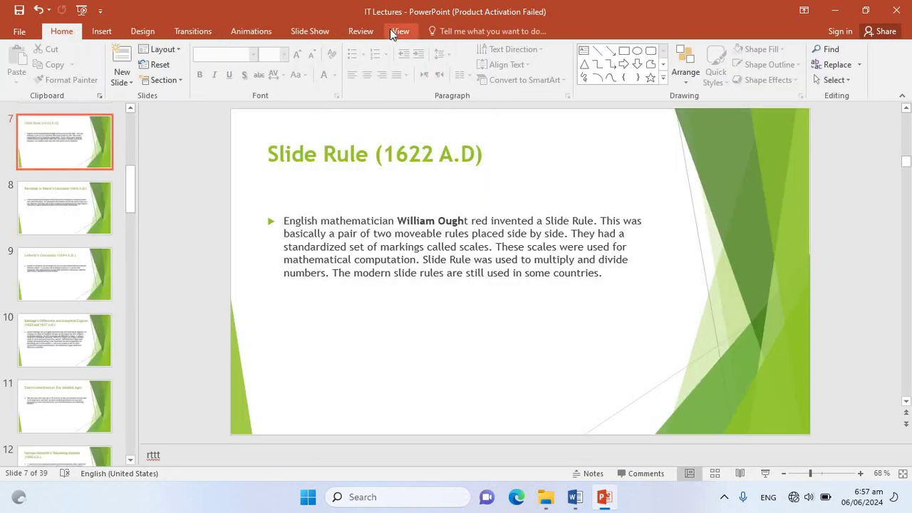
# Step: Toggle the ruler on and off several times, leaving it displayed over slide 7
pyautogui.click(396, 31)
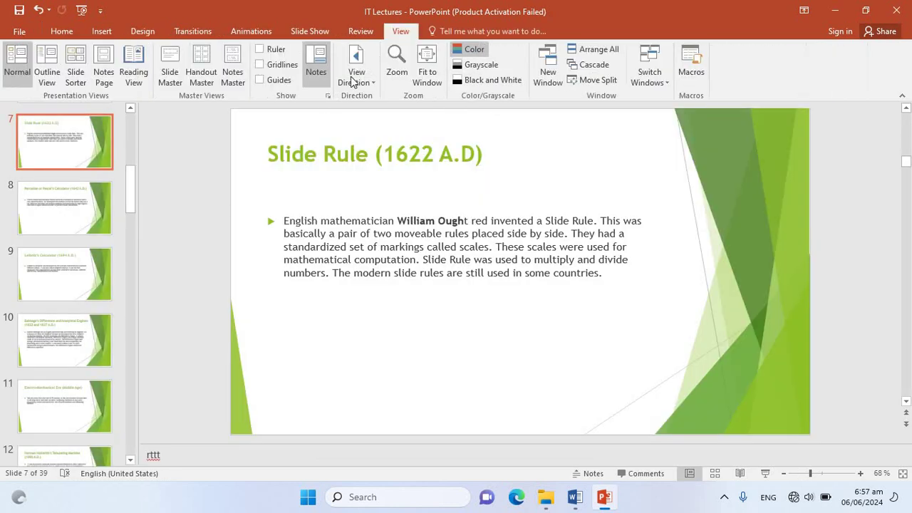
pyautogui.click(267, 52)
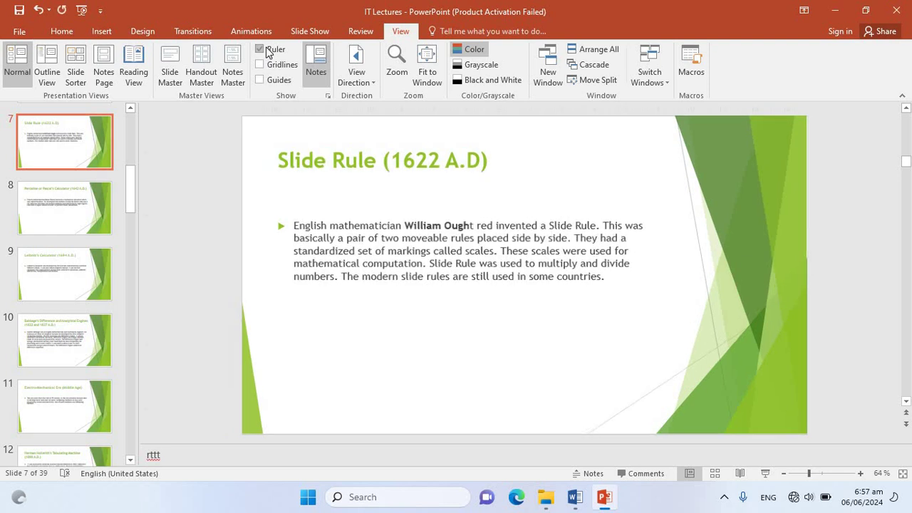
pyautogui.click(264, 50)
pyautogui.click(260, 50)
pyautogui.click(260, 49)
pyautogui.click(260, 50)
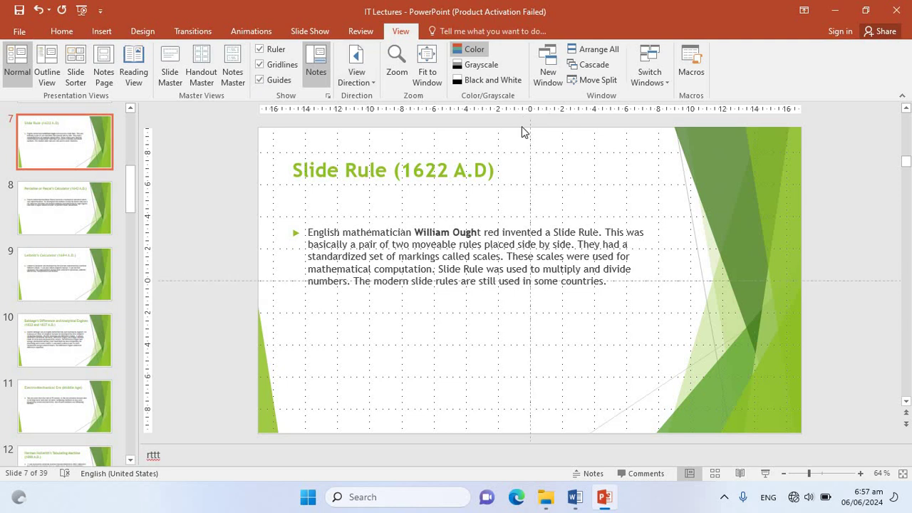
# Step: Hide the guides, then flip the view direction to right-to-left and back to left-to-right
pyautogui.click(260, 80)
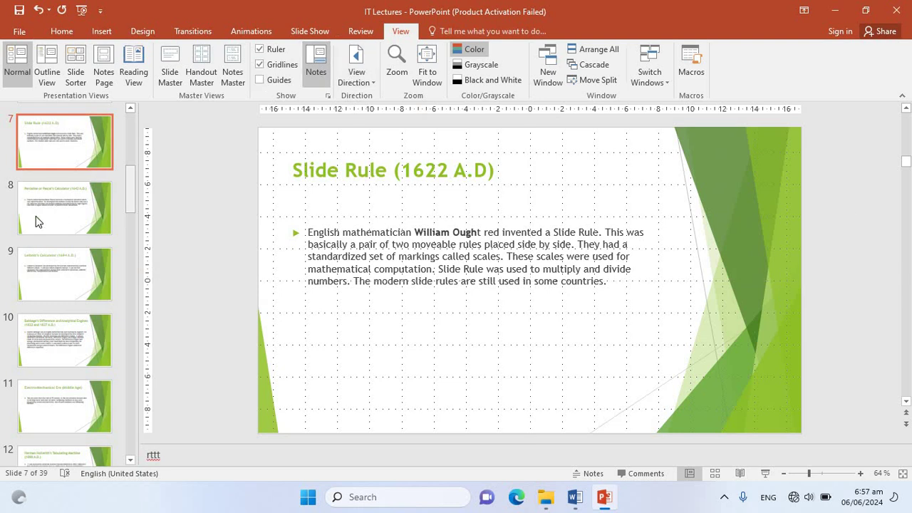
pyautogui.click(357, 79)
pyautogui.click(377, 114)
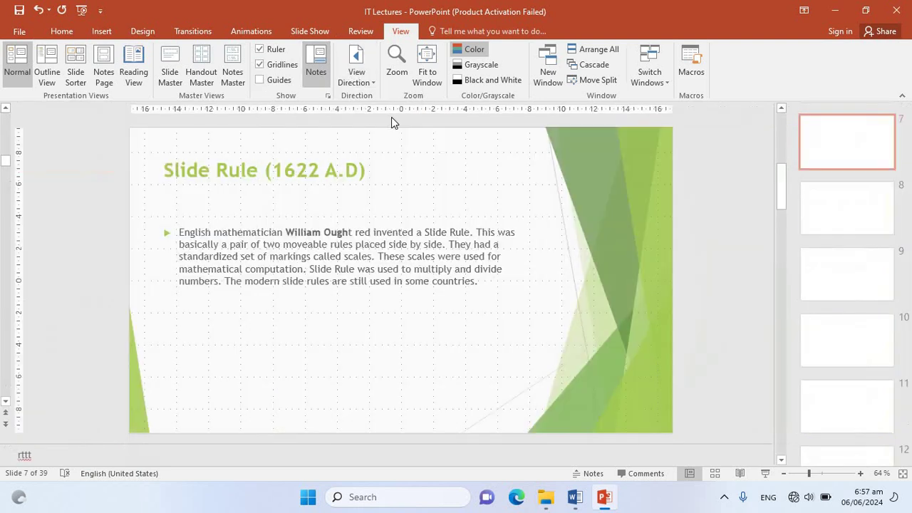
pyautogui.click(367, 80)
pyautogui.click(369, 101)
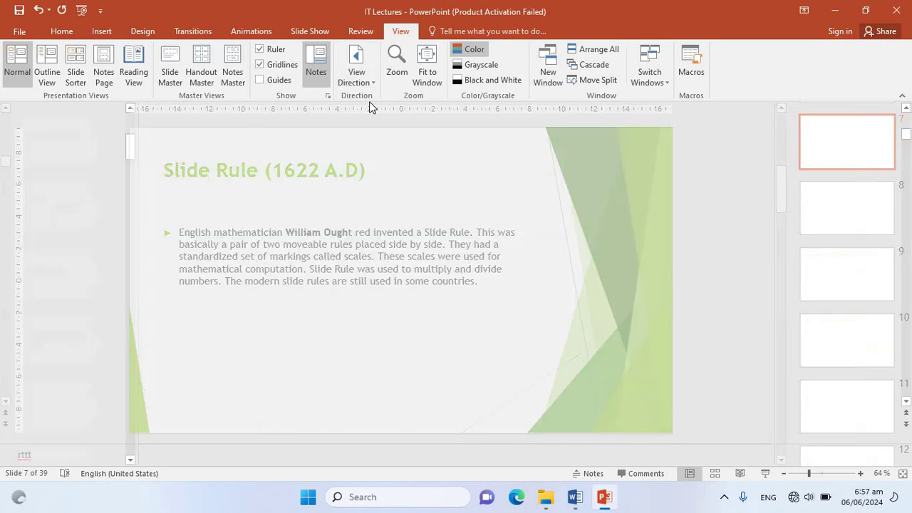
# Step: Zoom slide 7 to 200%, then drag the zoom slider further in and back out
pyautogui.click(397, 68)
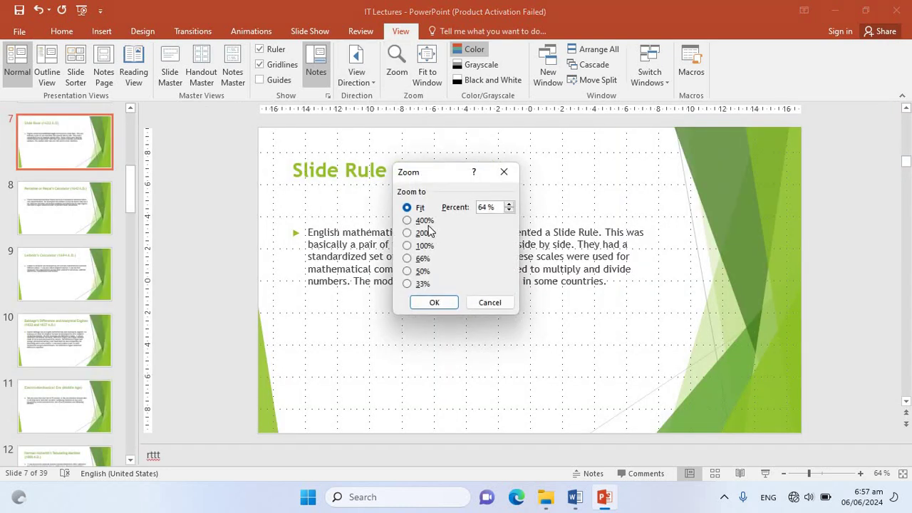
pyautogui.click(423, 233)
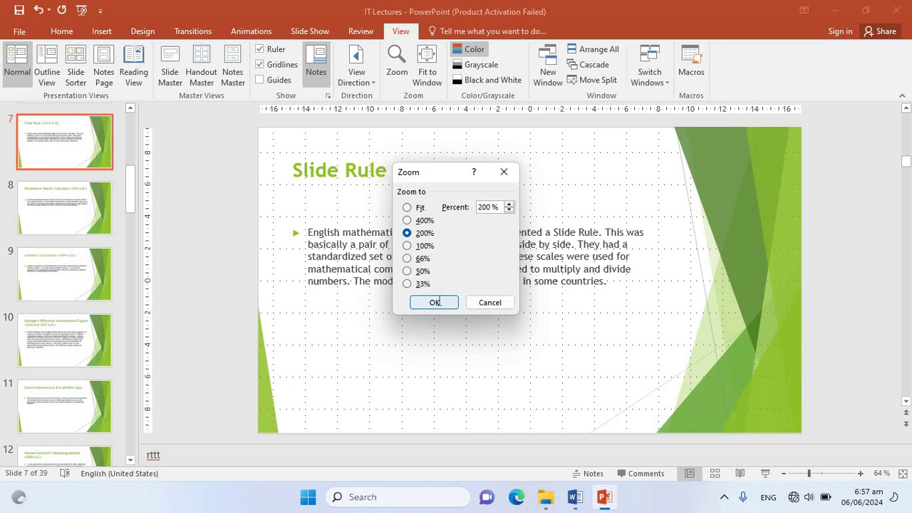
pyautogui.click(434, 302)
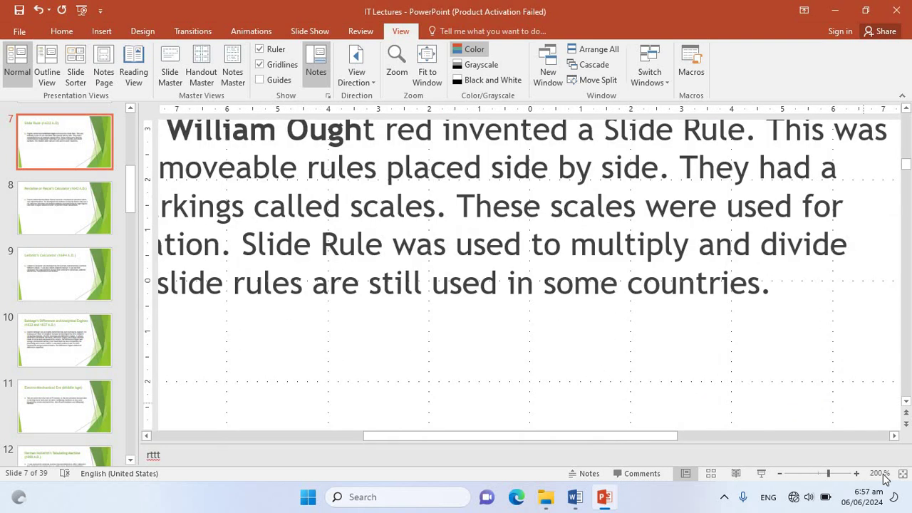
pyautogui.moveTo(830, 473); pyautogui.dragTo(857, 482)
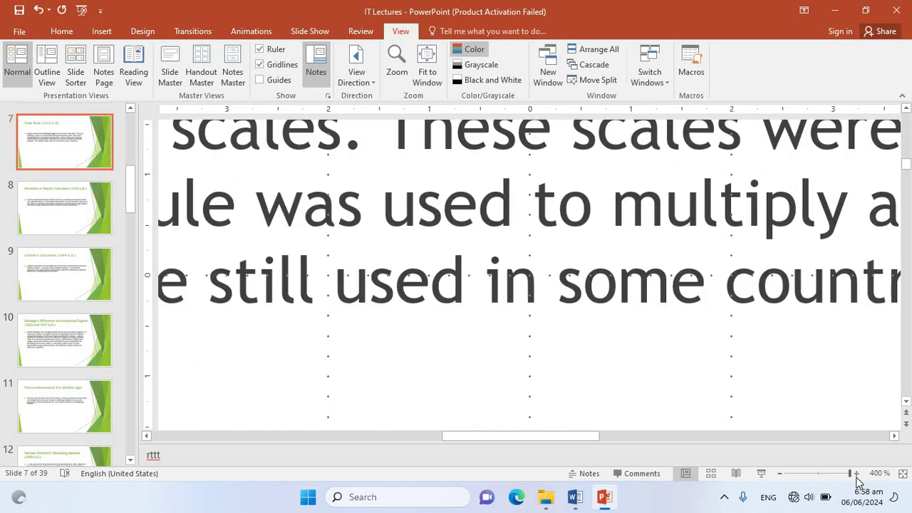
pyautogui.moveTo(850, 479); pyautogui.dragTo(817, 476)
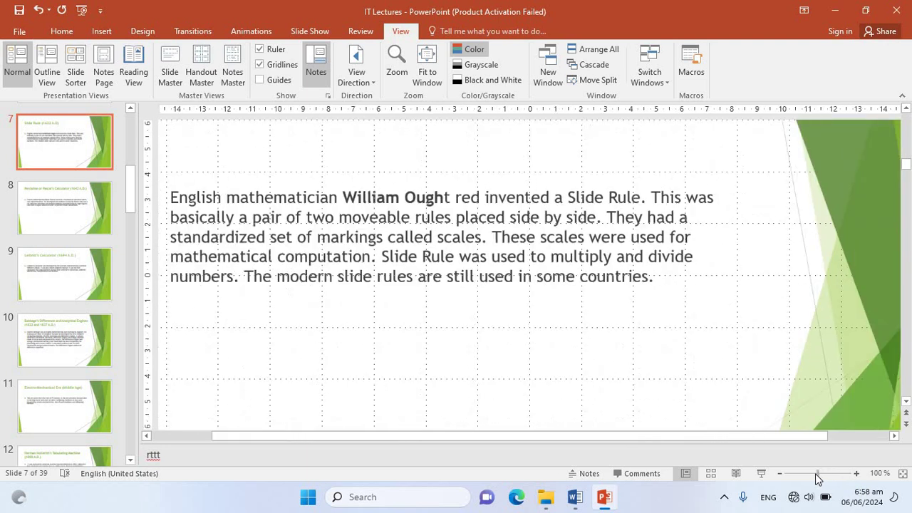
# Step: Apply the Fit zoom option, then set the zoom to 66%
pyautogui.click(397, 64)
pyautogui.click(415, 209)
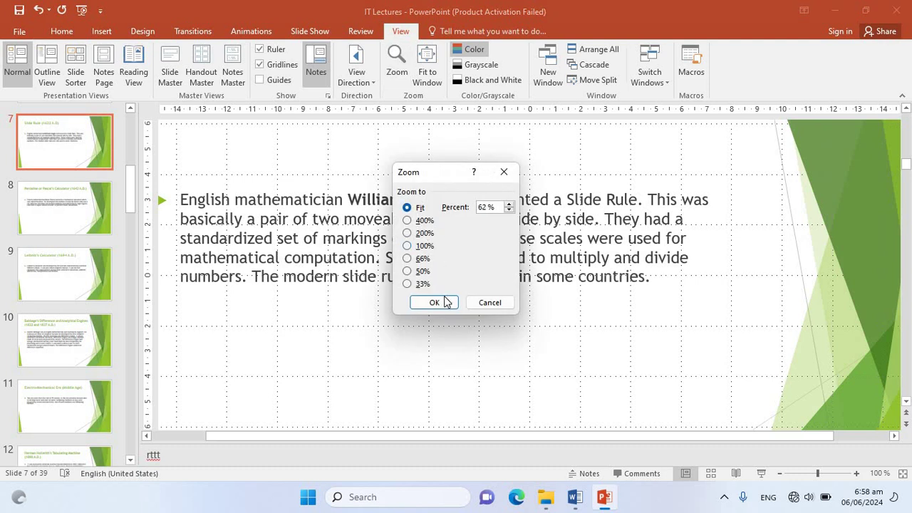
pyautogui.click(433, 302)
pyautogui.click(397, 66)
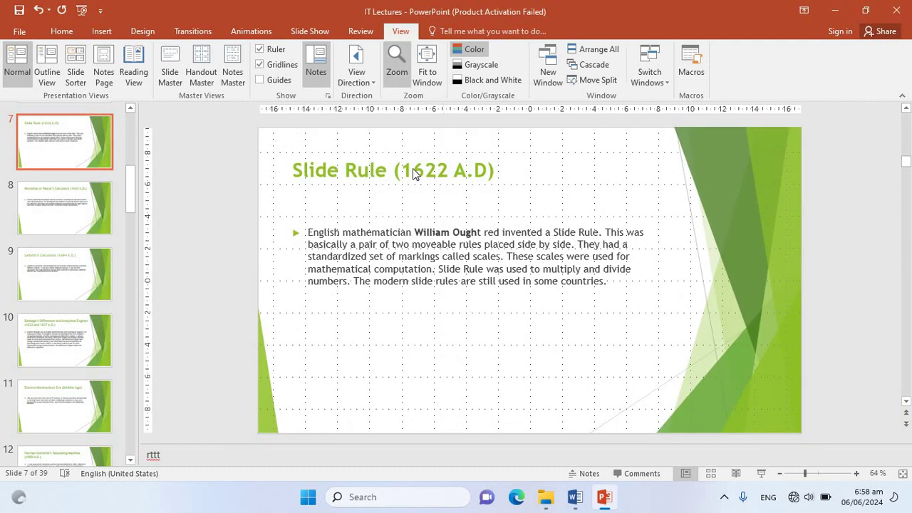
pyautogui.click(421, 260)
pyautogui.click(434, 302)
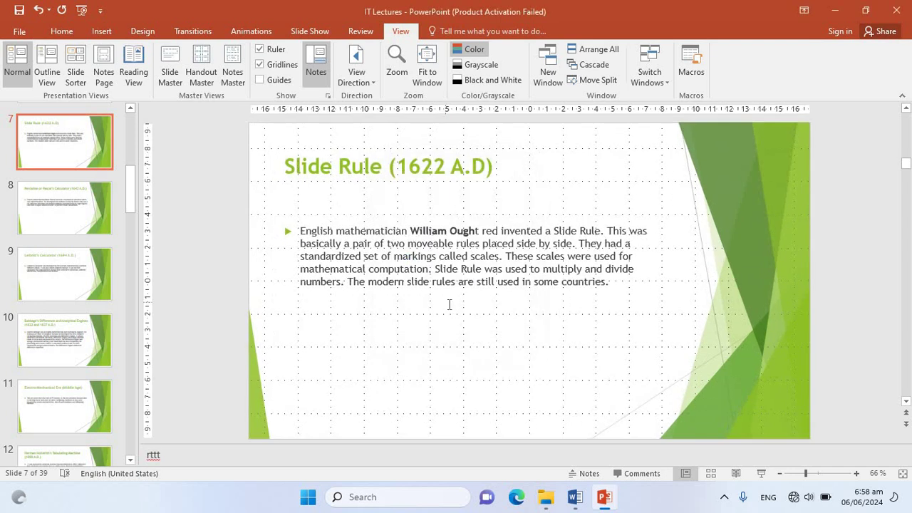
pyautogui.click(427, 71)
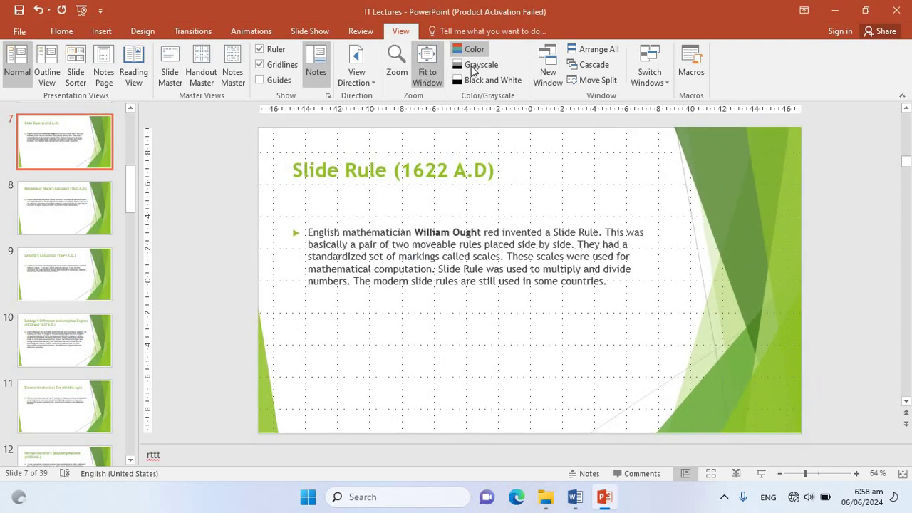
pyautogui.click(479, 64)
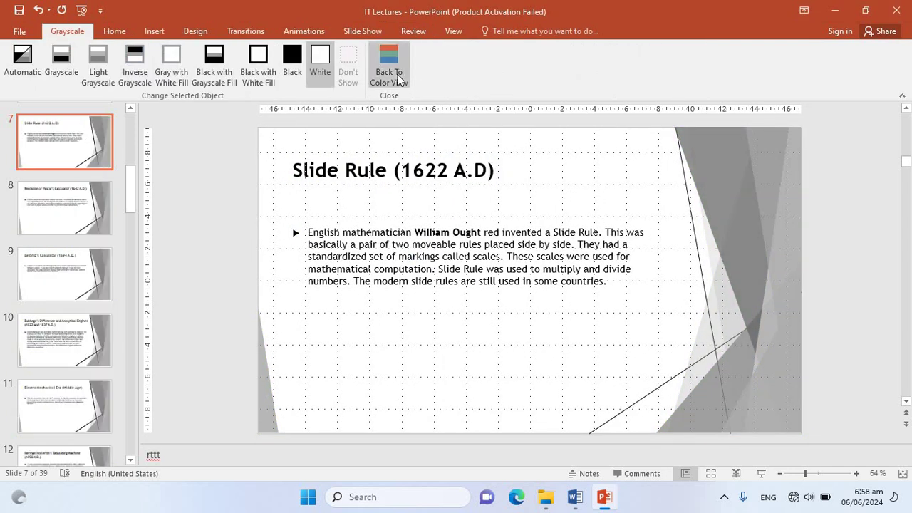
pyautogui.click(292, 71)
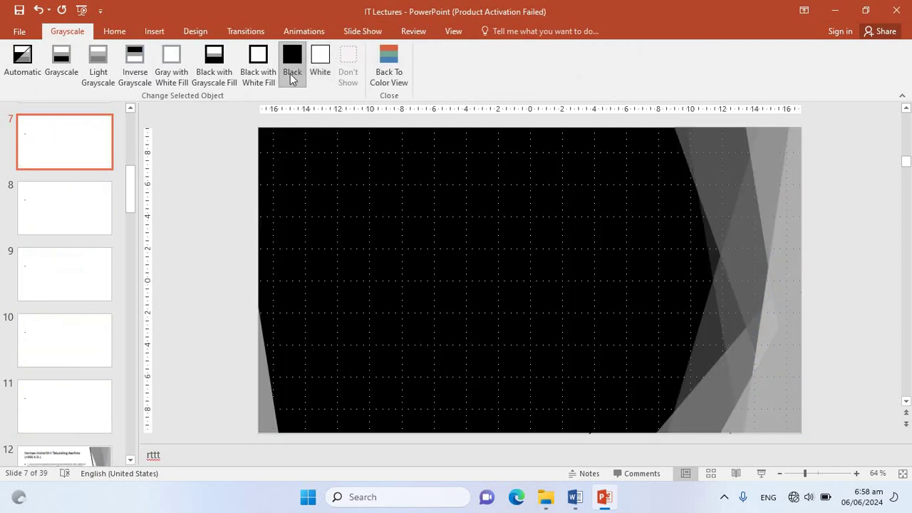
pyautogui.click(134, 65)
pyautogui.click(226, 67)
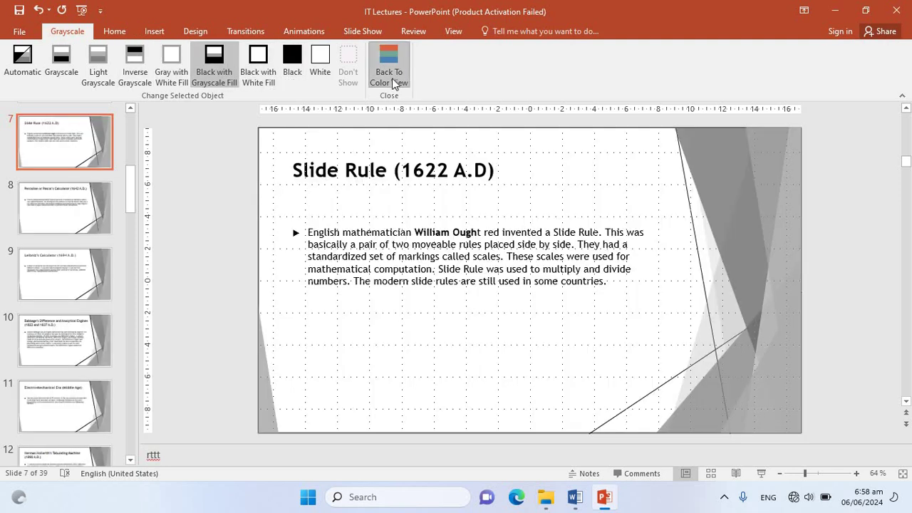
pyautogui.click(389, 77)
pyautogui.click(401, 32)
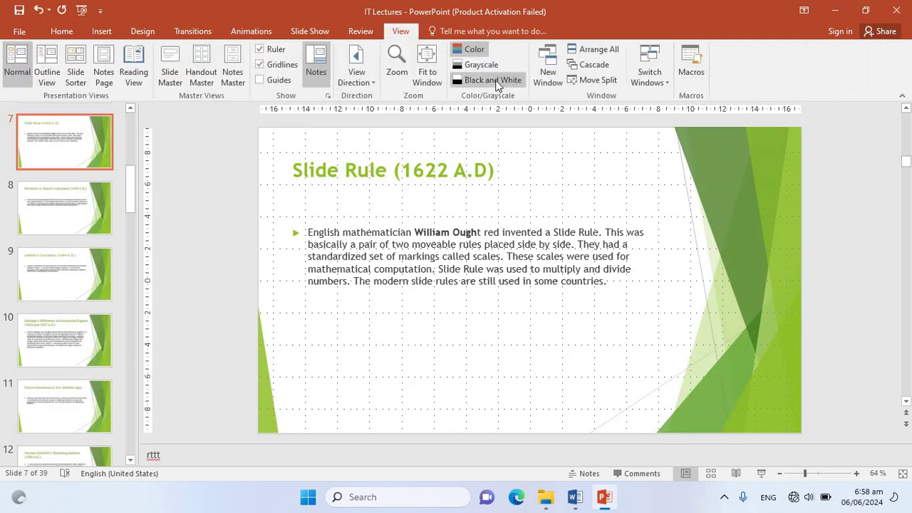
pyautogui.click(473, 65)
pyautogui.click(403, 73)
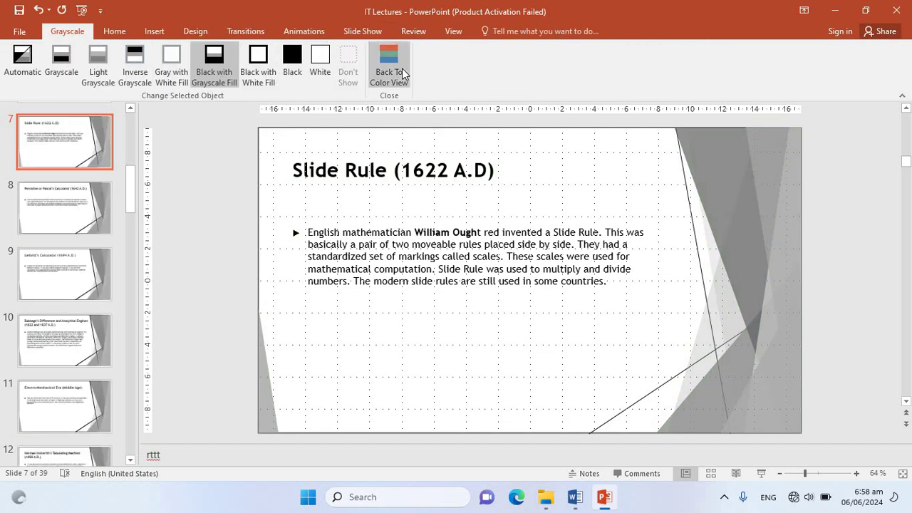
pyautogui.click(401, 31)
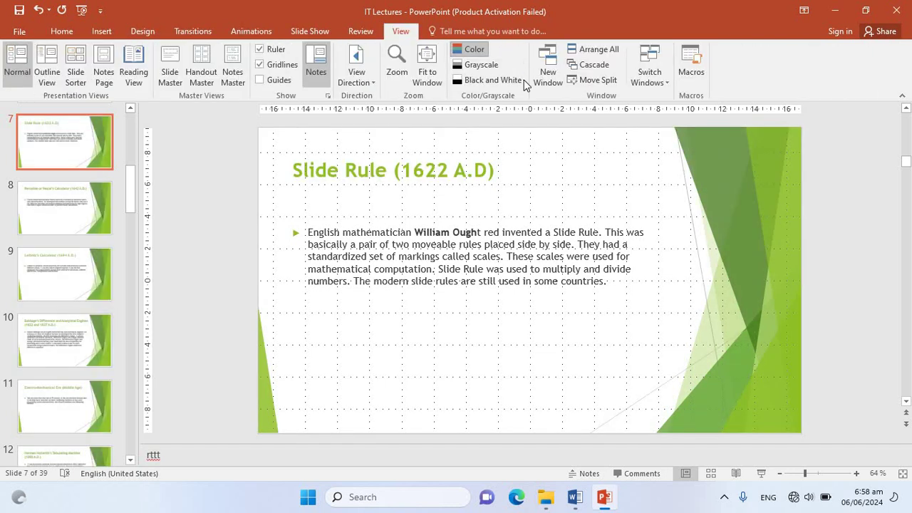
# Step: Open three new windows of the presentation, IT Lectures:2 to IT Lectures:4, each maximized with the View tab shown
pyautogui.click(547, 75)
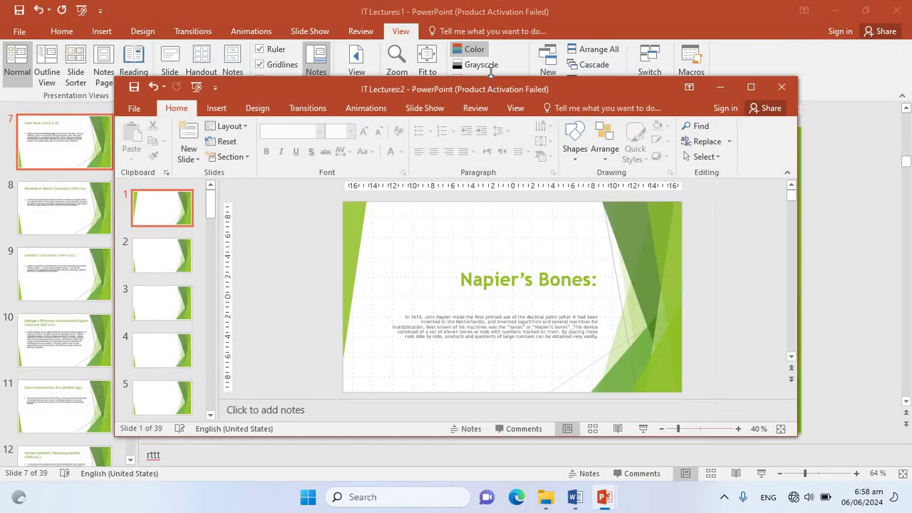
pyautogui.click(752, 87)
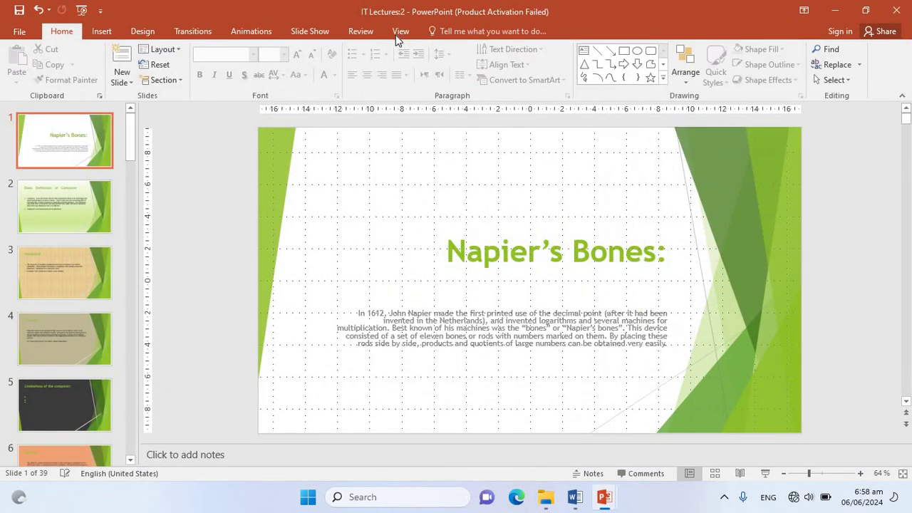
pyautogui.click(399, 32)
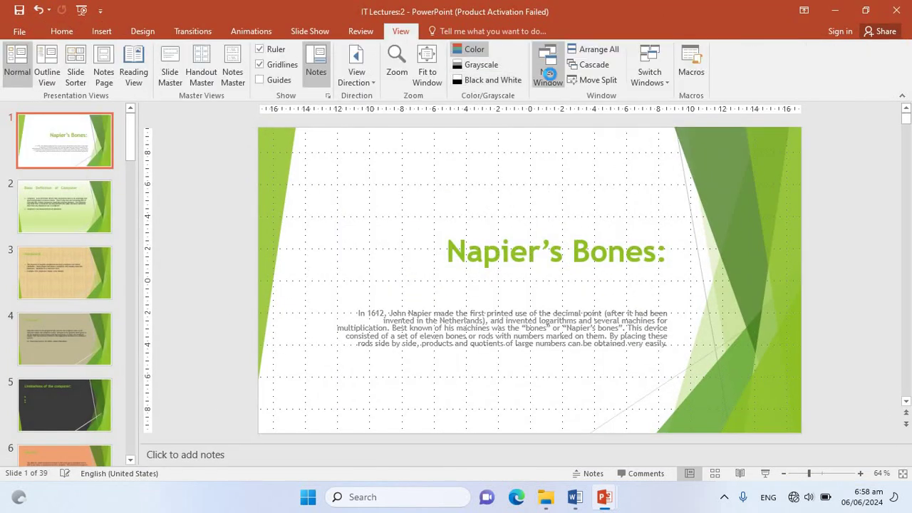
pyautogui.click(548, 74)
pyautogui.click(751, 86)
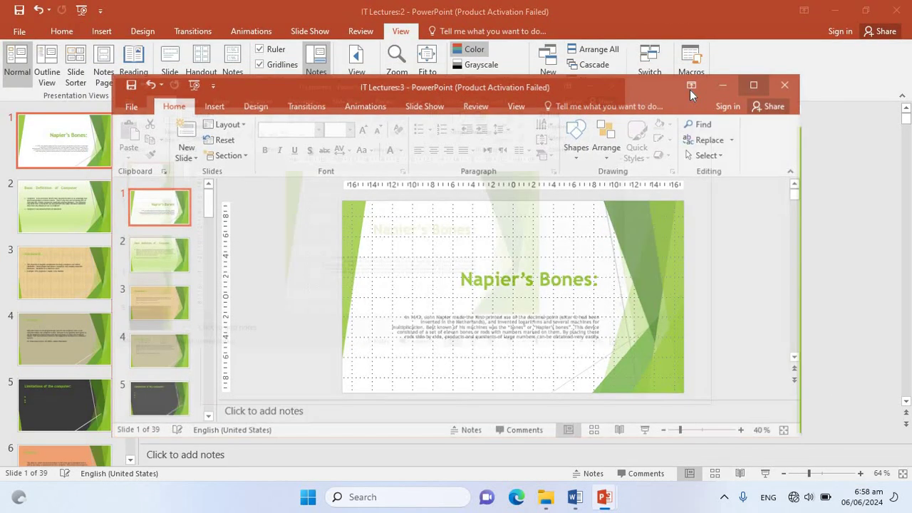
pyautogui.click(401, 32)
pyautogui.click(548, 73)
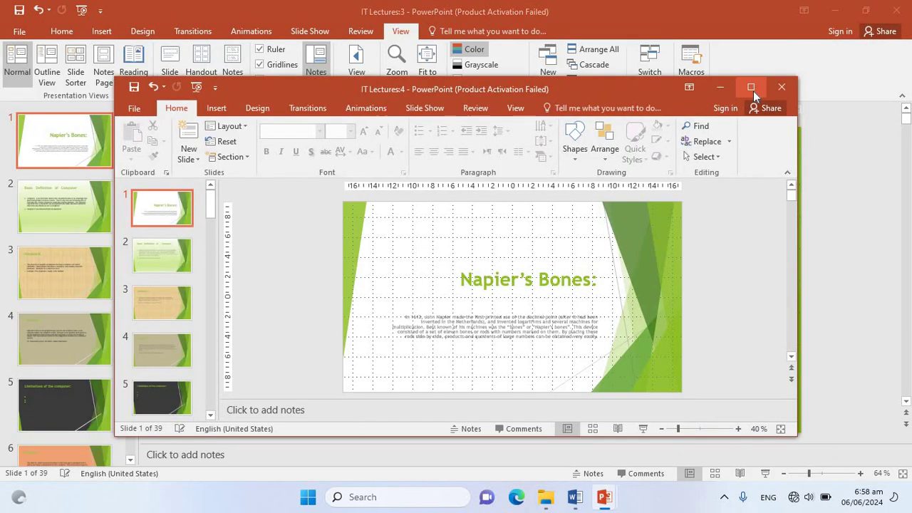
pyautogui.click(751, 87)
pyautogui.click(400, 31)
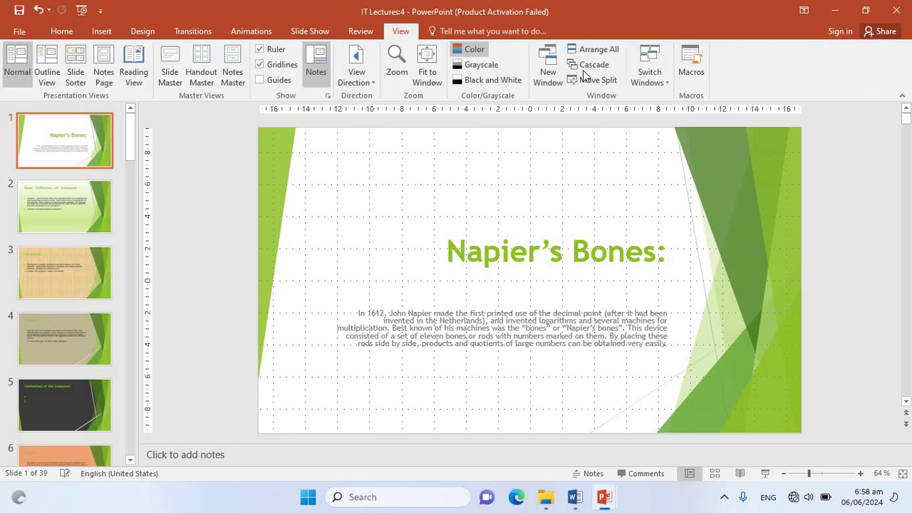
# Step: Tile all four windows with Arrange All, then maximize IT Lectures:4 and IT Lectures:2
pyautogui.click(604, 49)
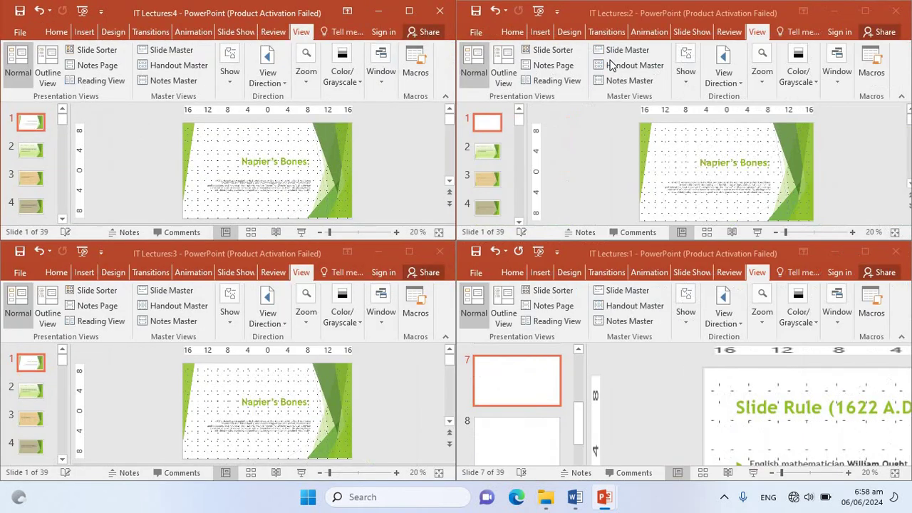
pyautogui.click(417, 11)
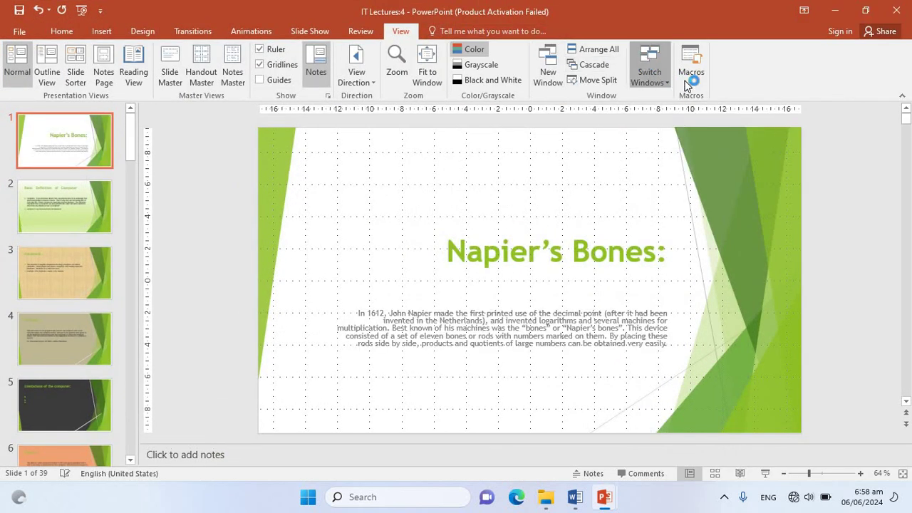
pyautogui.click(654, 74)
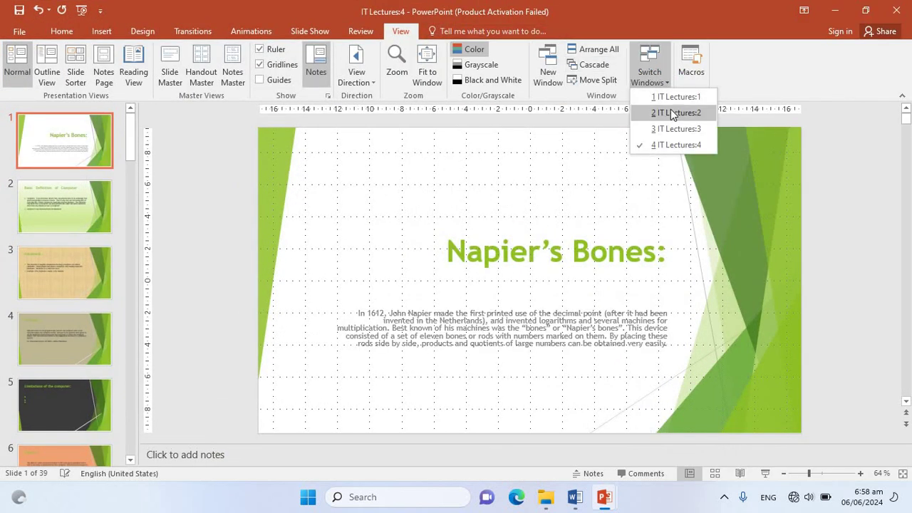
pyautogui.click(671, 109)
pyautogui.click(878, 11)
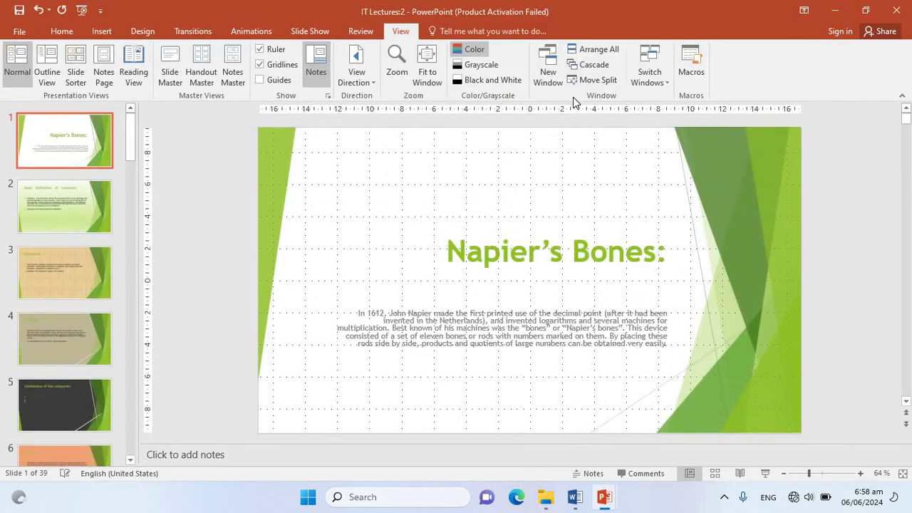
# Step: Bring IT Lectures:3 to the front via Switch Windows and maximize it
pyautogui.click(649, 75)
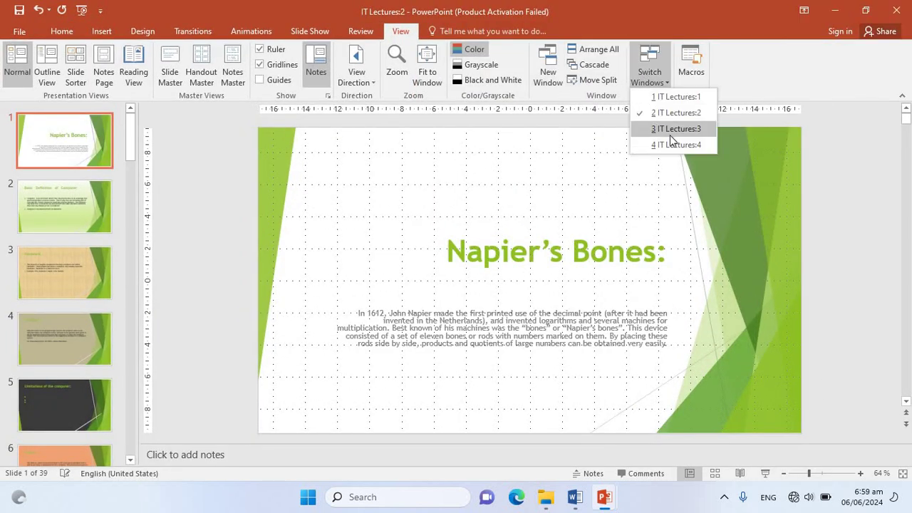
pyautogui.click(670, 140)
pyautogui.click(409, 251)
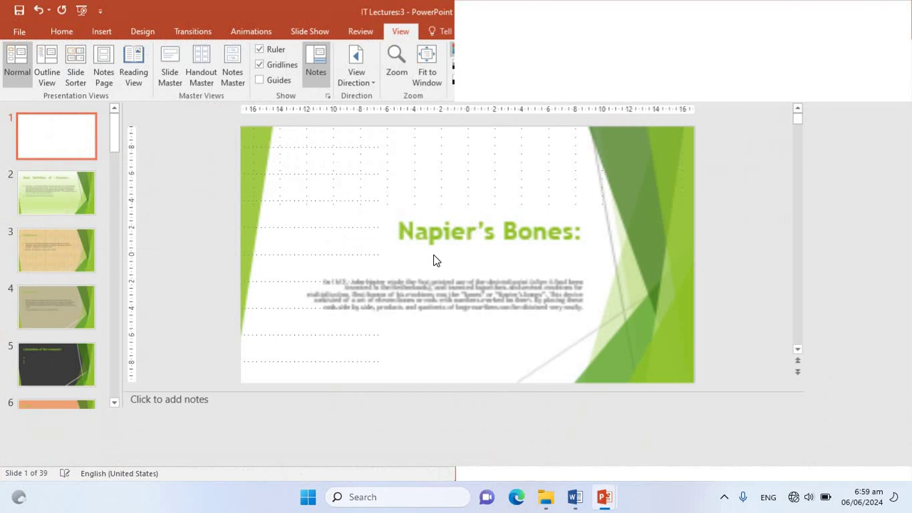